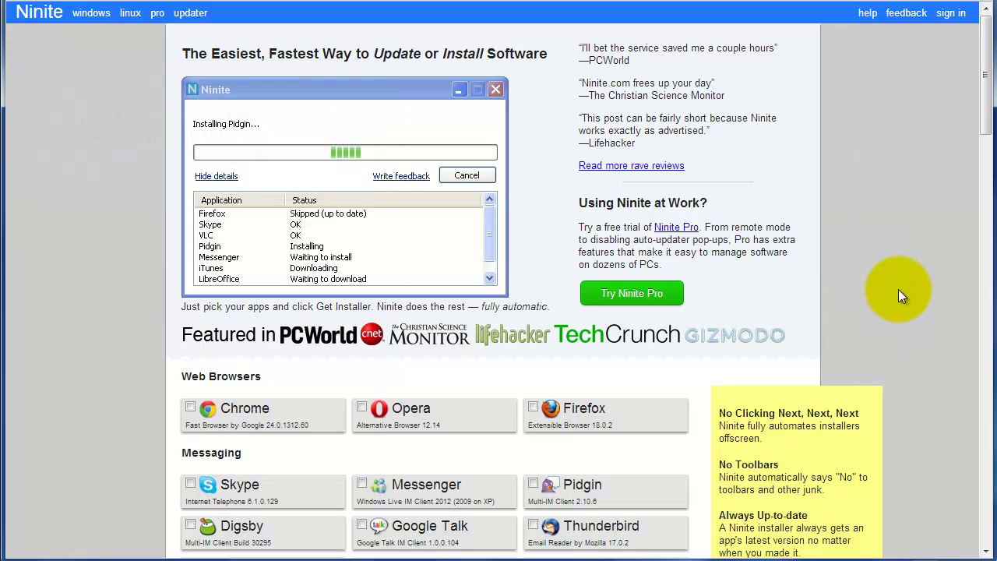
Select Chrome and Firefox under Web Browsers and Google Talk under Messaging for the installer.
scroll(897, 293, down, 2)
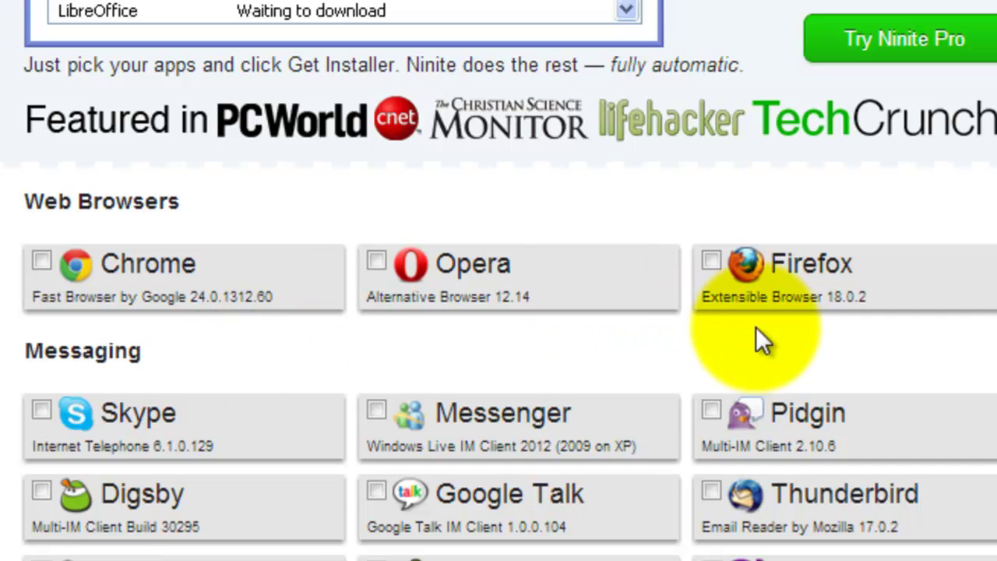
click(41, 262)
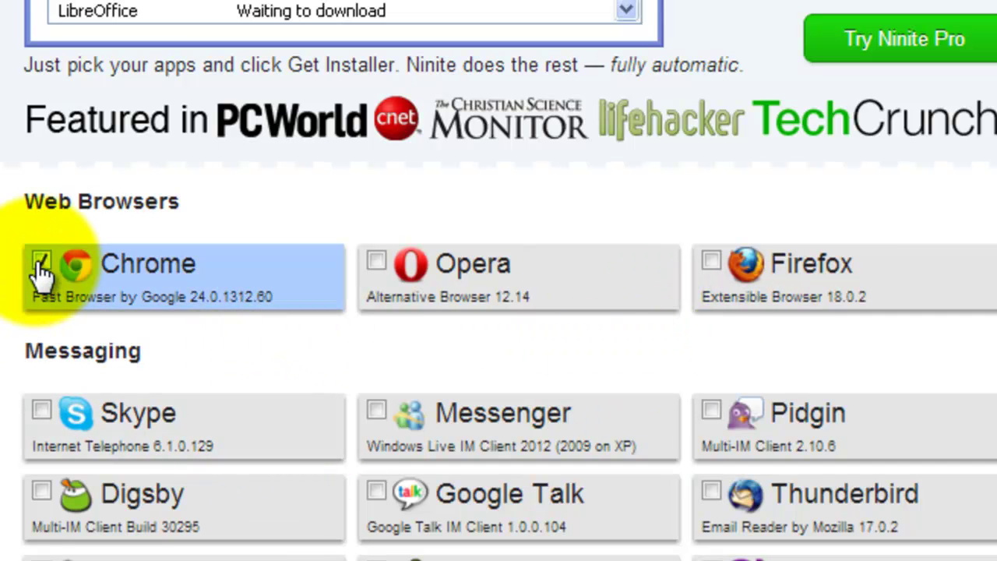
click(712, 265)
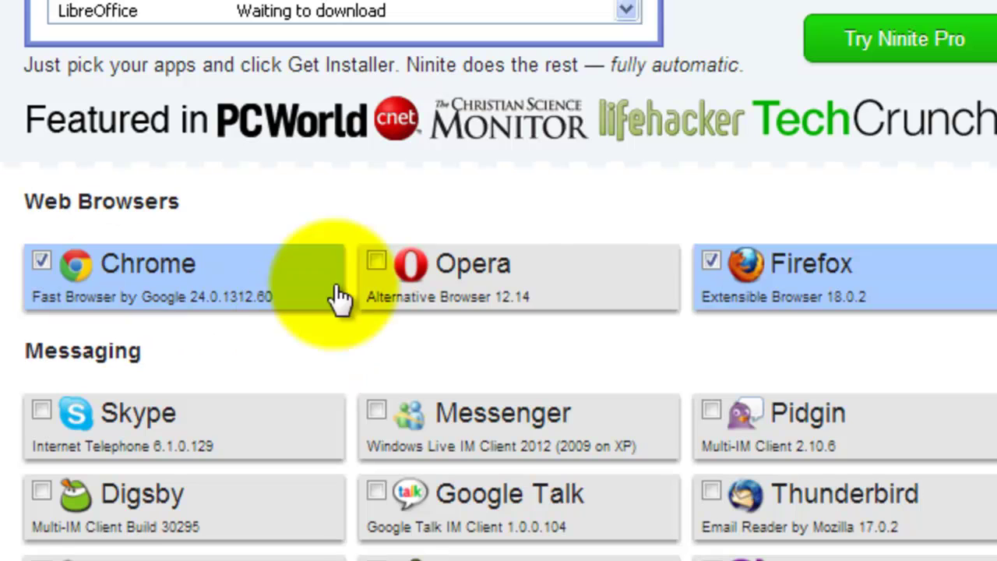
scroll(678, 358, down, 2)
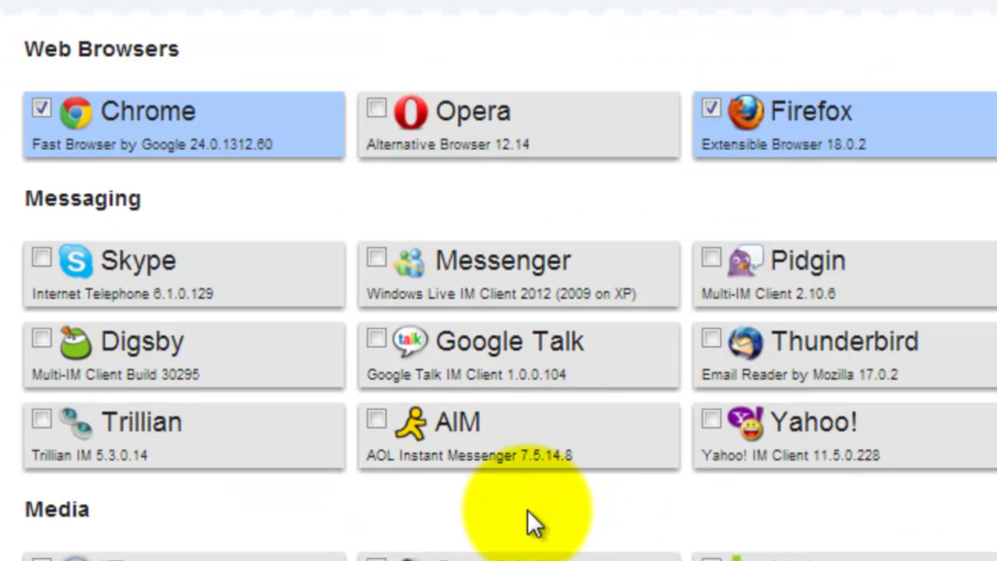
click(382, 347)
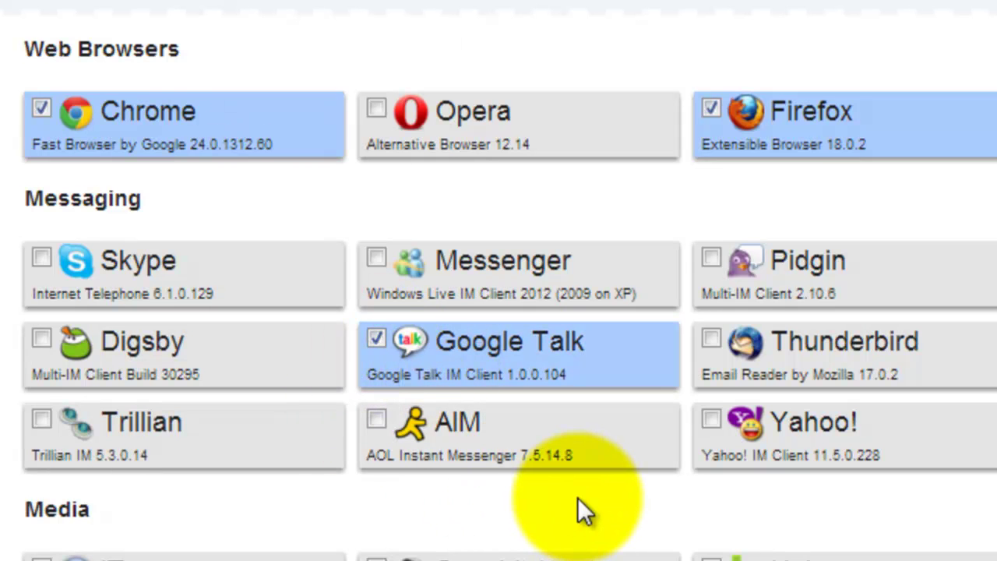
Select iTunes, VLC, Audacity and QuickTime in the Media category.
scroll(580, 510, down, 5)
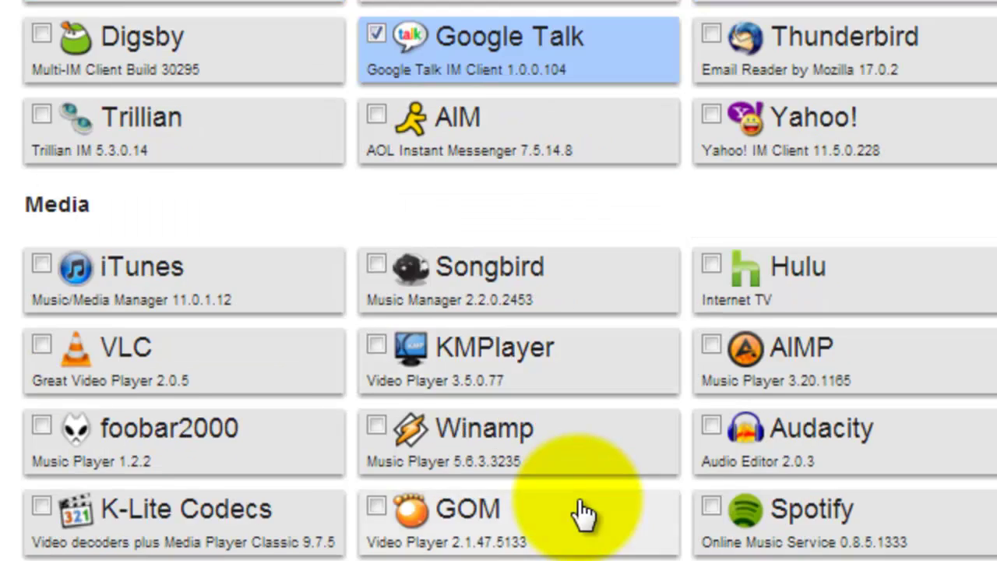
click(42, 112)
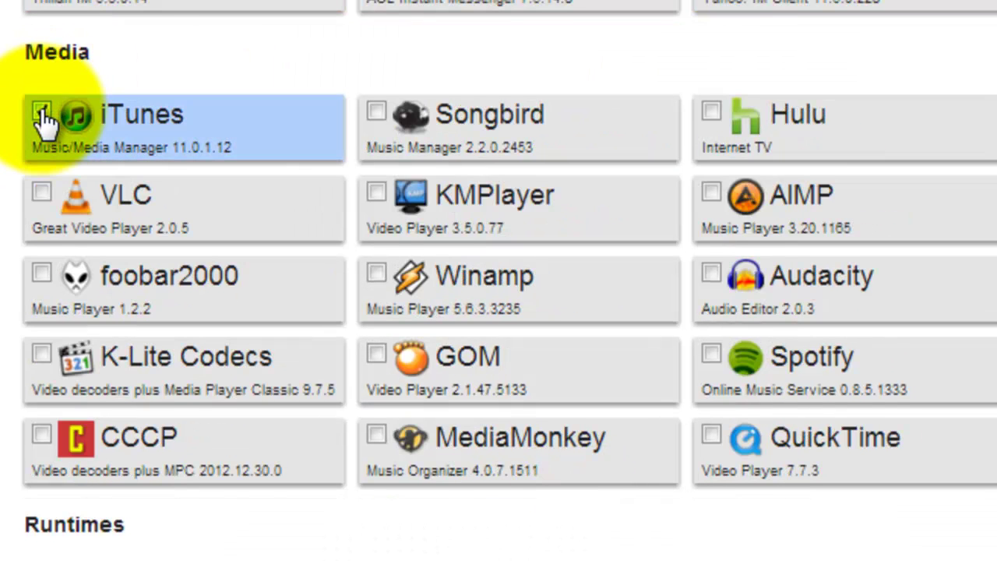
click(42, 192)
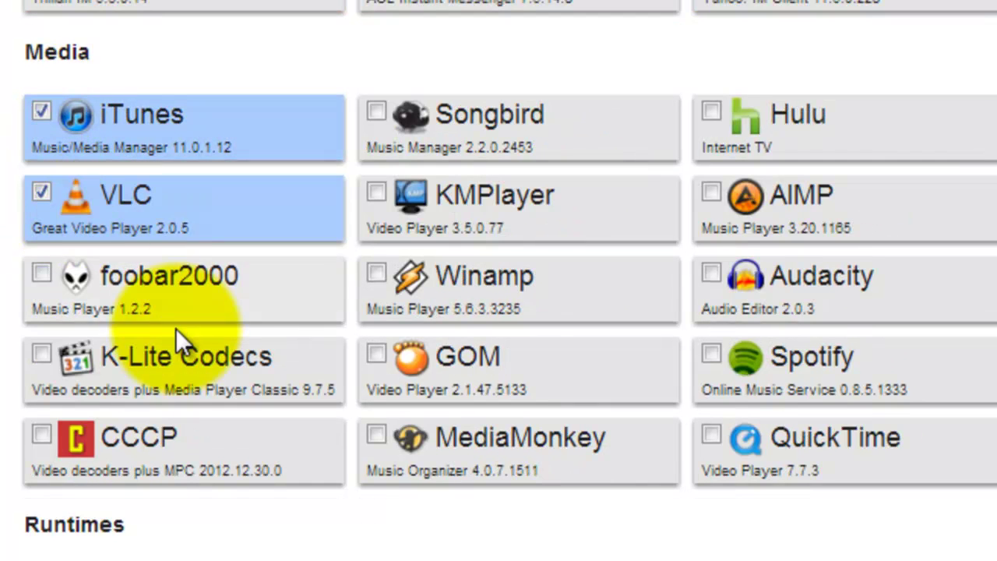
click(712, 275)
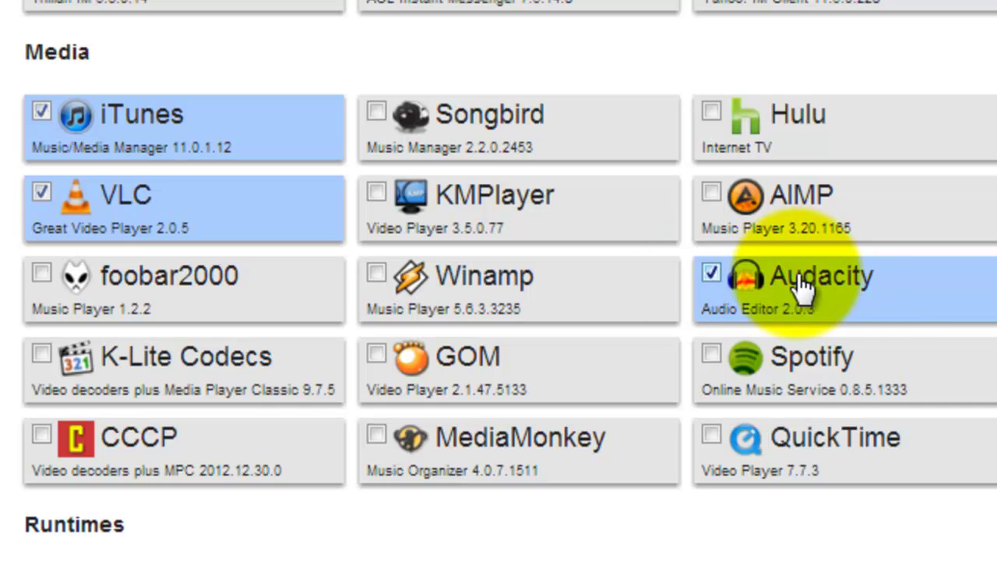
click(712, 436)
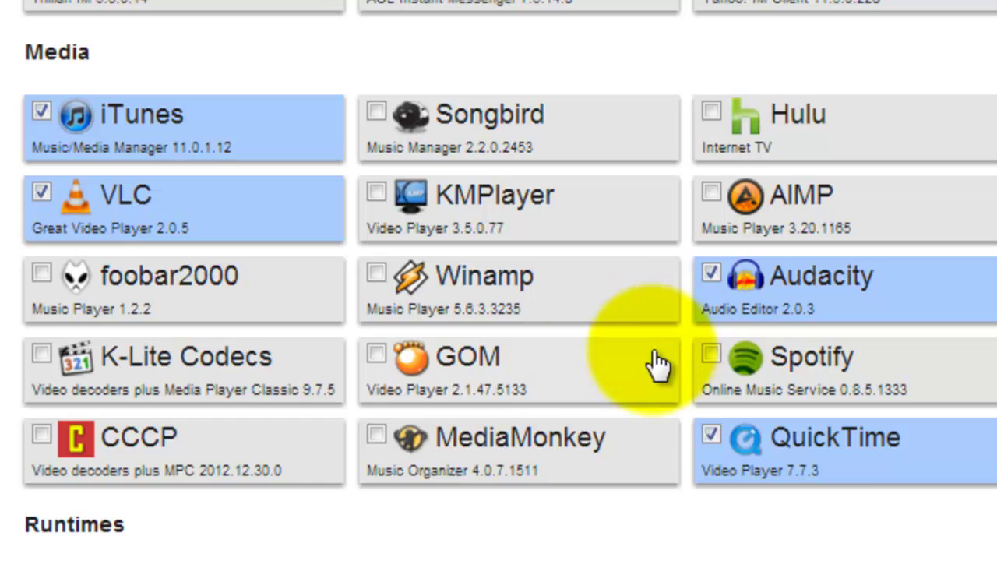
Select all the Runtimes: Flash, Flash (IE), Java, Air, Silverlight, .NET and Shockwave.
scroll(581, 393, down, 2)
scroll(581, 393, down, 2)
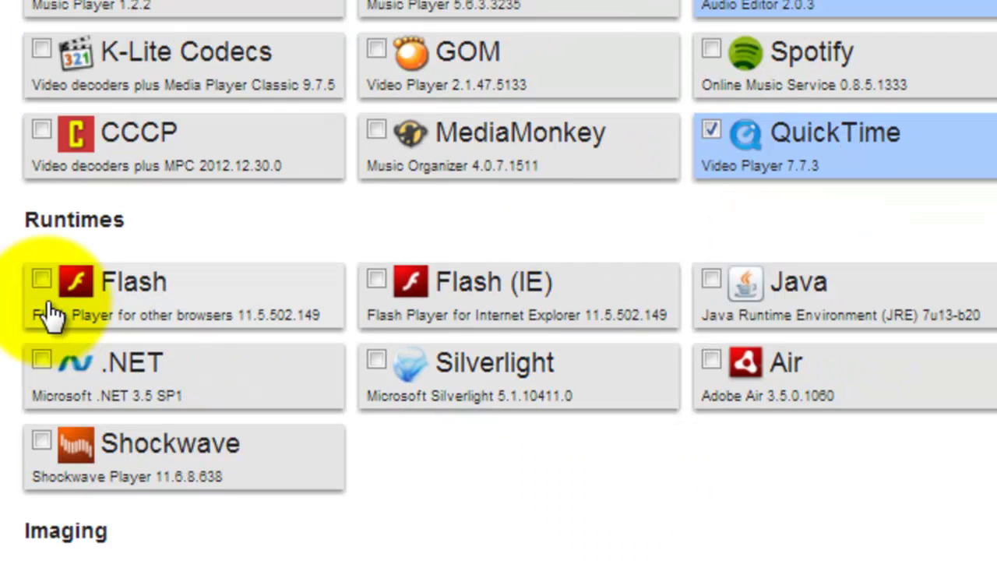
click(42, 280)
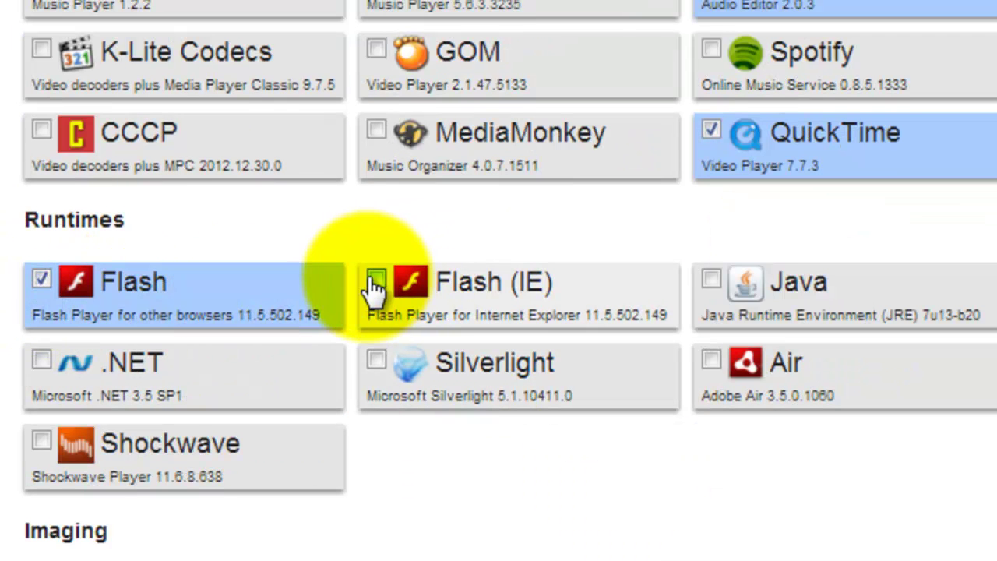
click(375, 282)
click(712, 282)
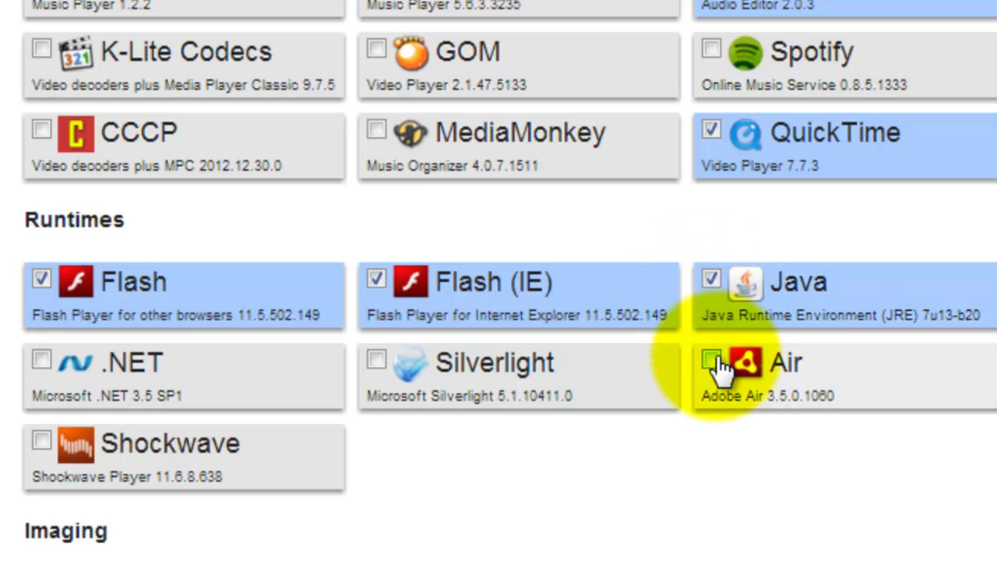
click(710, 360)
click(374, 363)
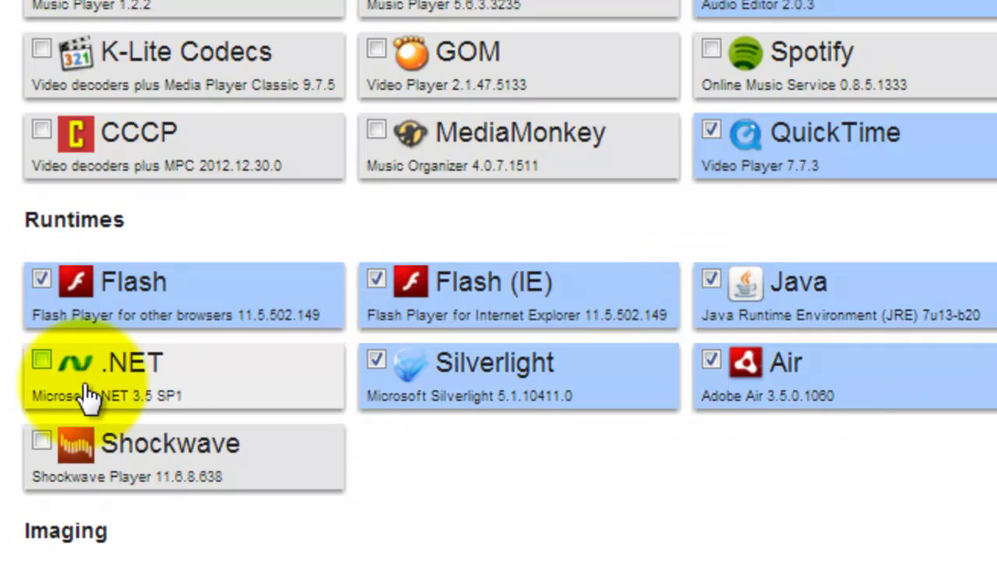
click(41, 363)
click(40, 441)
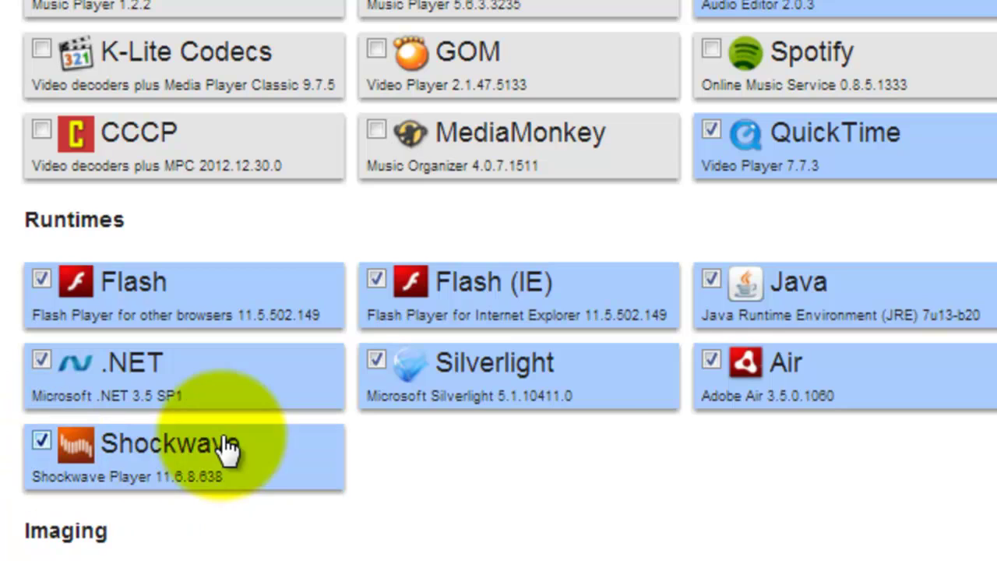
Select Adobe Reader and CutePDF in the Documents category.
scroll(586, 448, down, 4)
scroll(584, 450, down, 2)
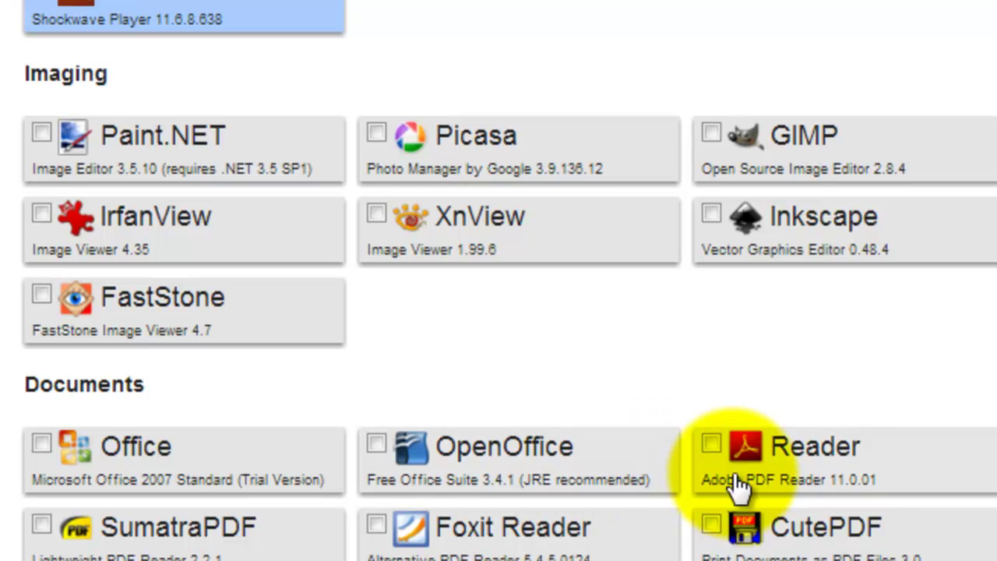
click(710, 466)
click(711, 526)
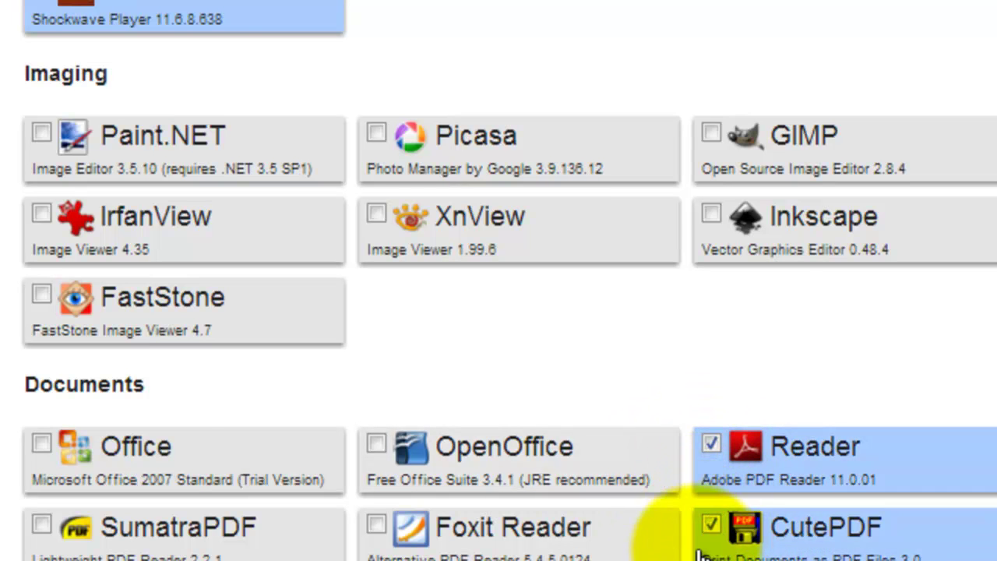
Select Malwarebytes and Avast under Security and Dropbox under Online Storage.
scroll(686, 538, down, 5)
click(47, 391)
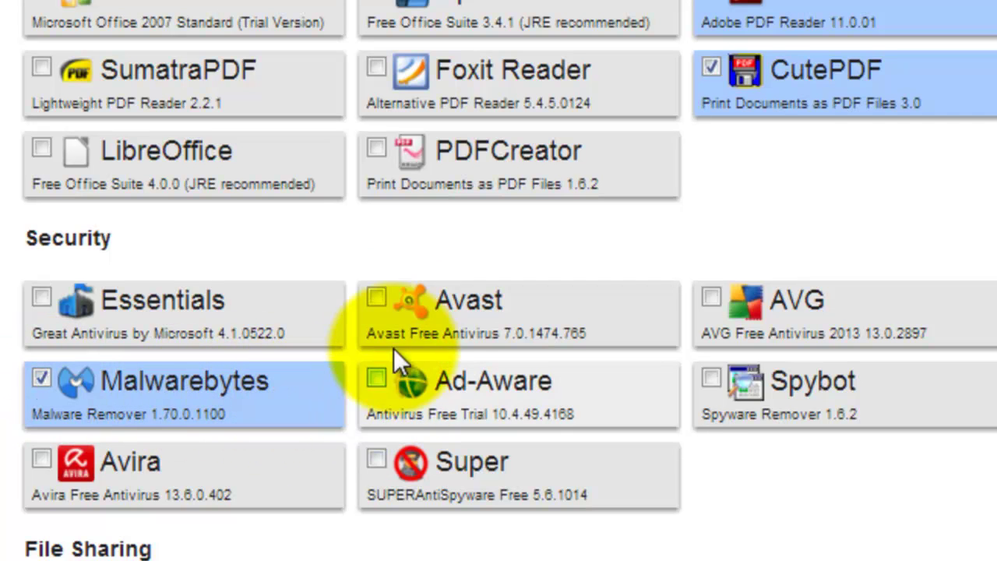
click(379, 301)
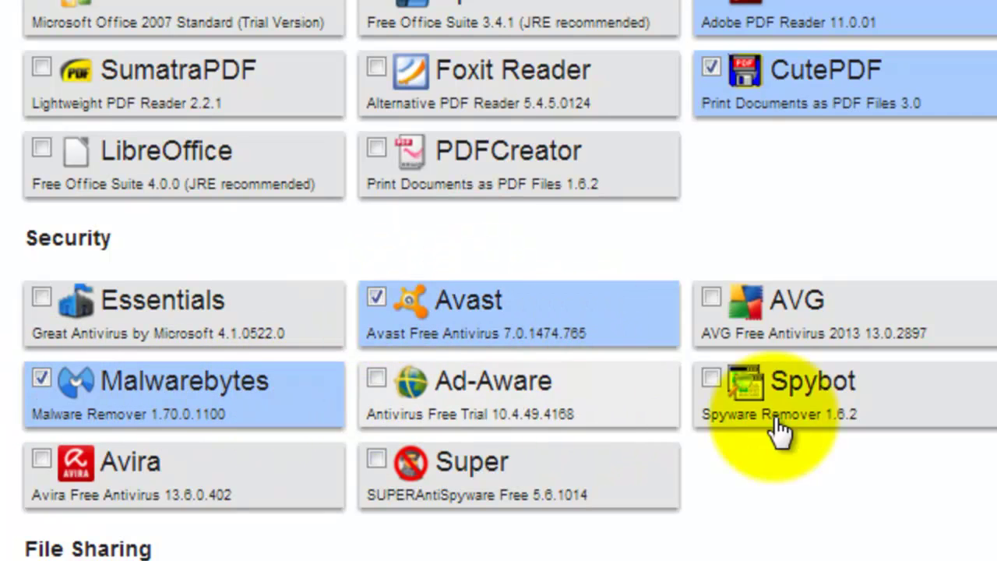
scroll(804, 433, down, 4)
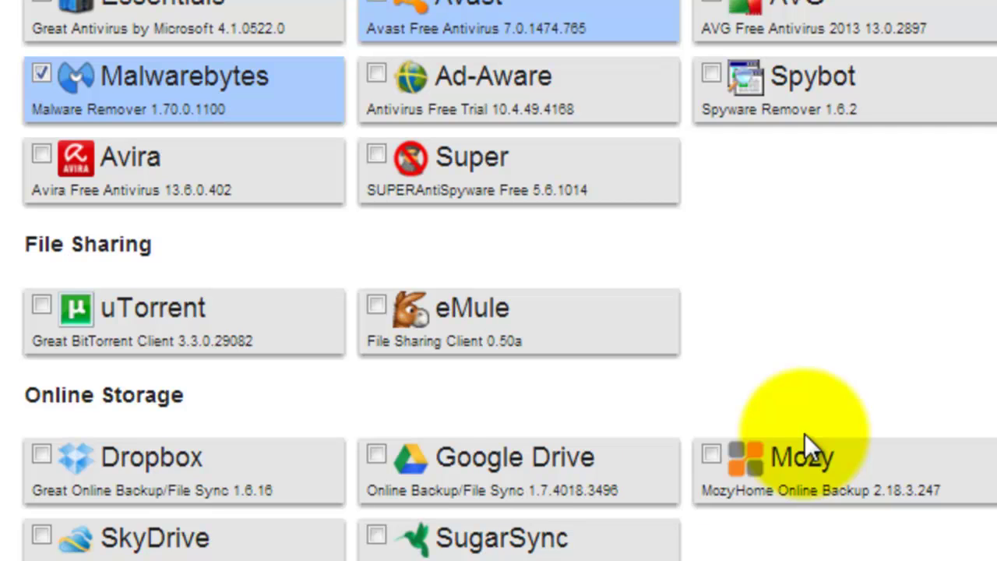
click(44, 458)
Select Classic Start and InfraRecorder in the Utilities category.
scroll(669, 460, down, 7)
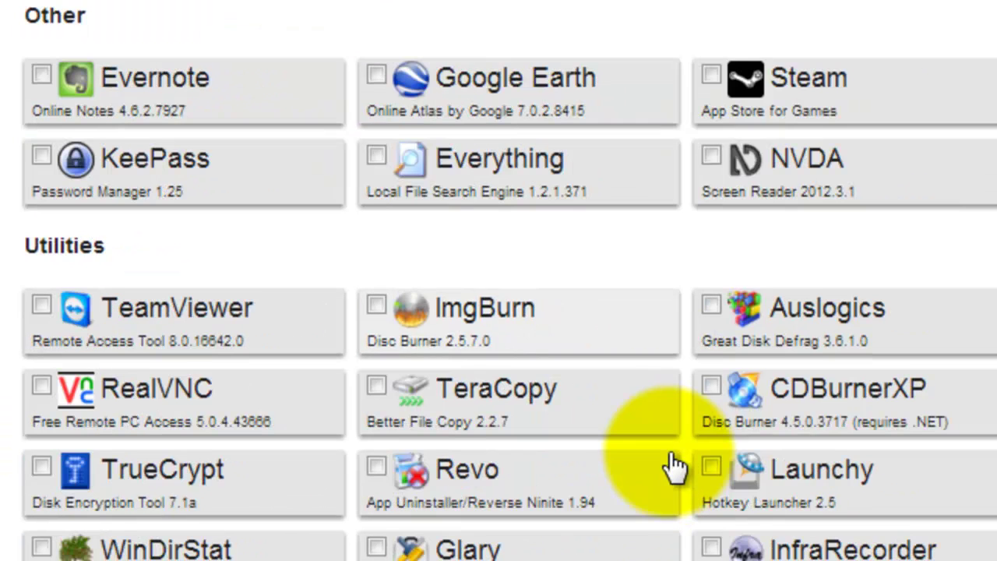
scroll(641, 472, down, 2)
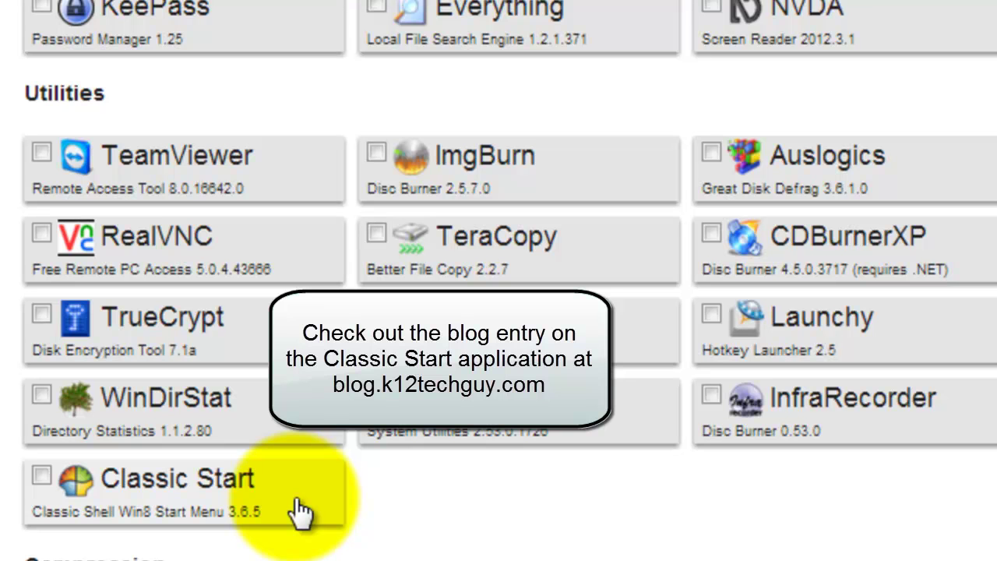
click(41, 475)
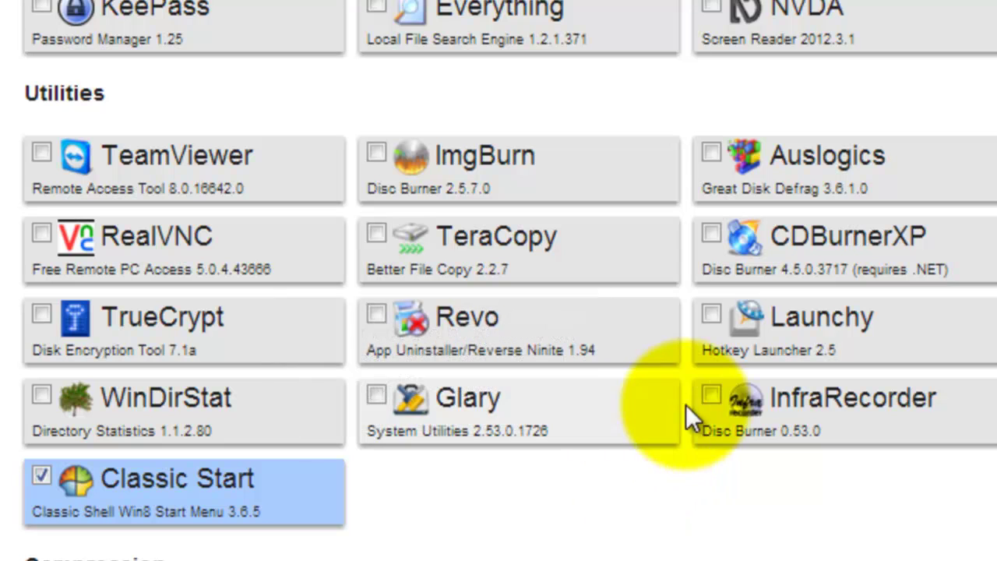
click(710, 397)
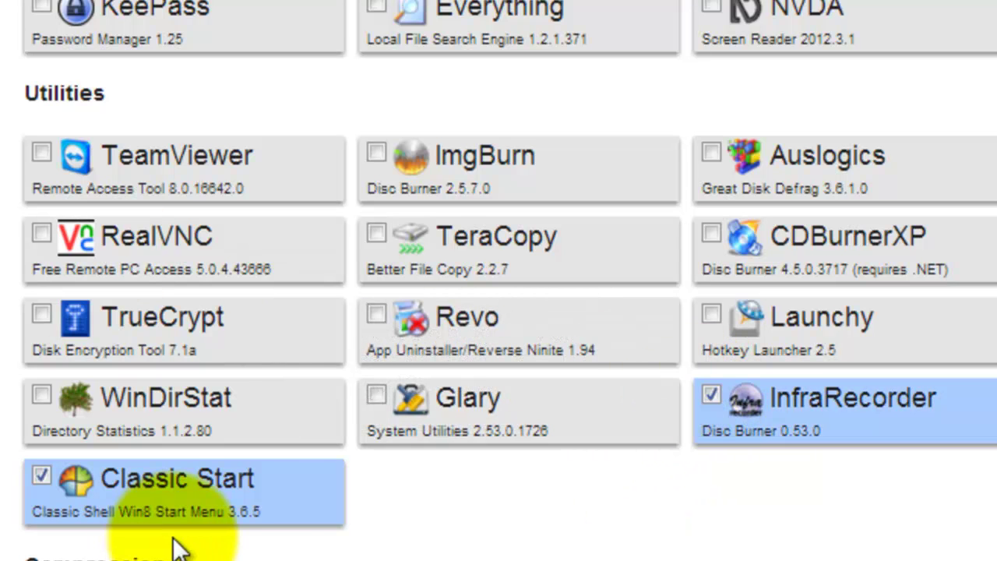
Add 7-Zip and FileZilla to the selection and get the combined Ninite installer.
scroll(382, 538, down, 2)
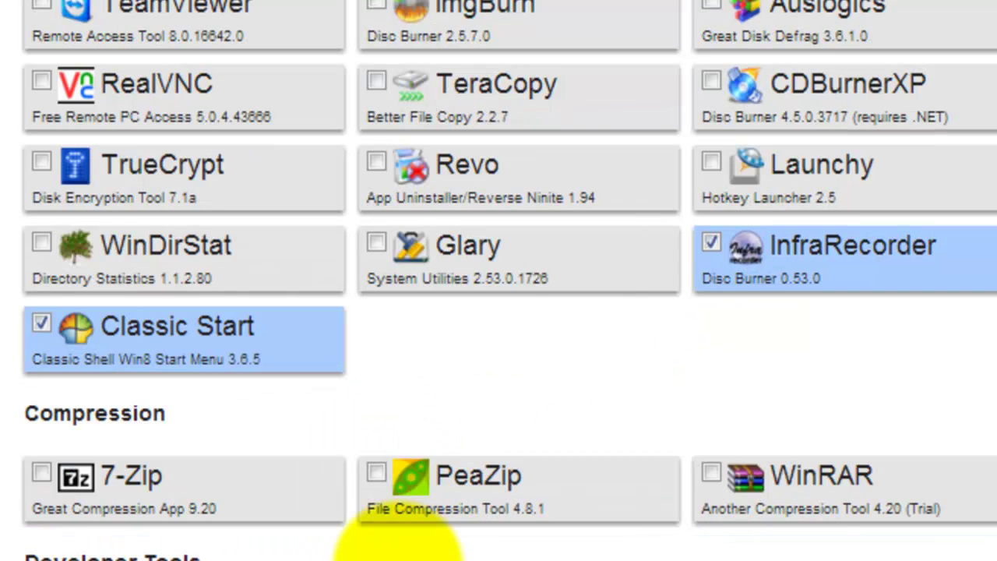
click(42, 474)
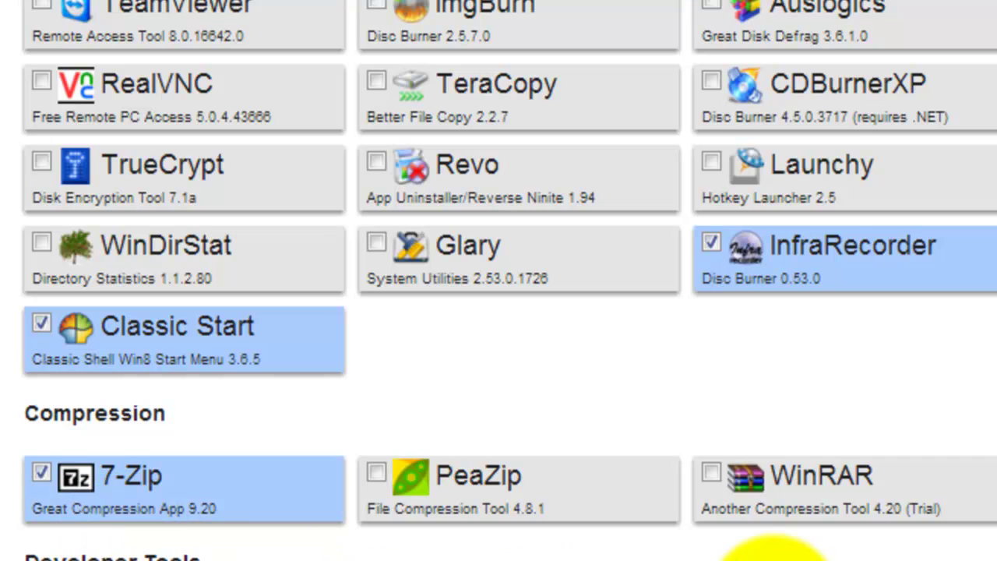
scroll(880, 530, down, 4)
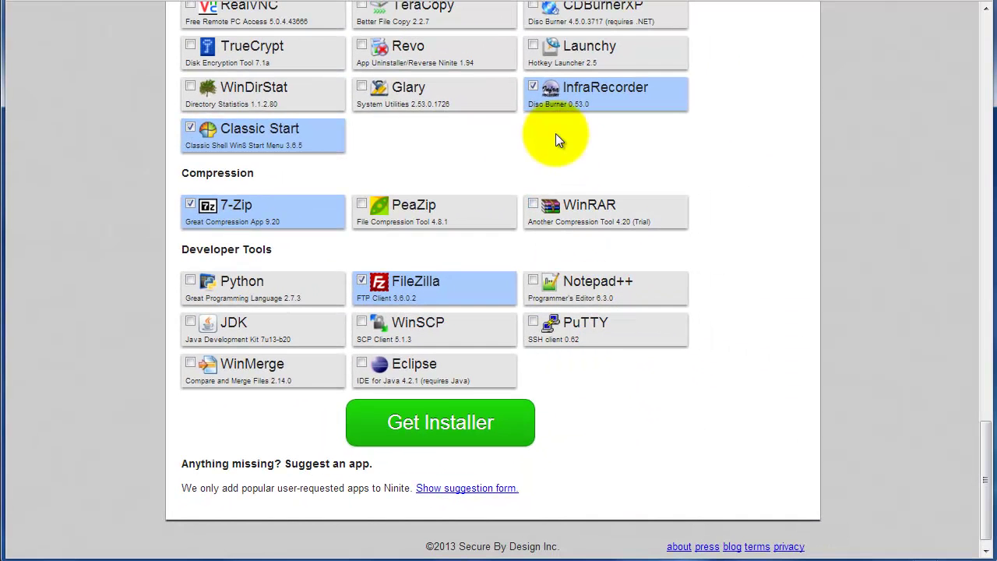
click(456, 438)
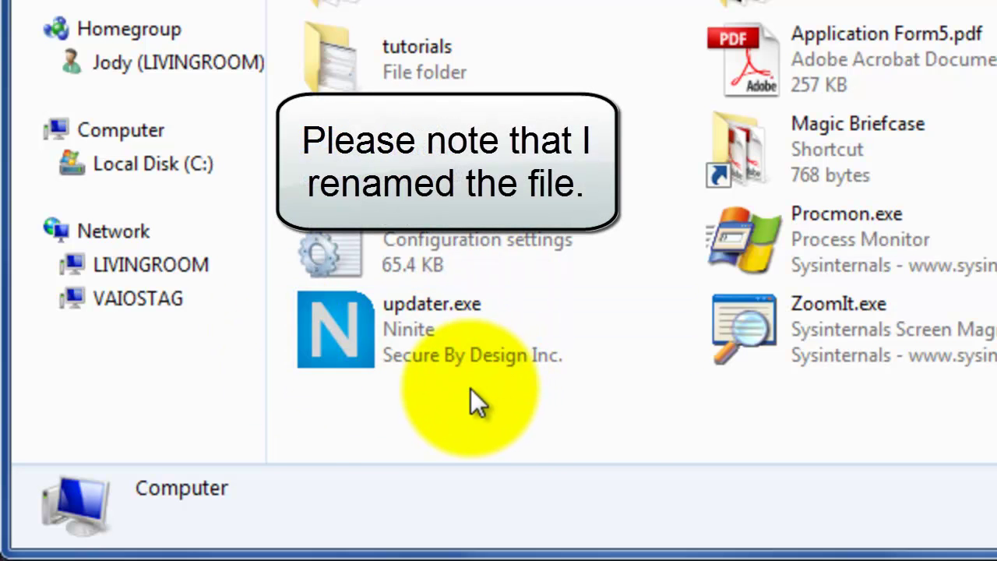
Run the Ninite installer updater.exe from the file folder and show its per-application status details.
double_click(351, 366)
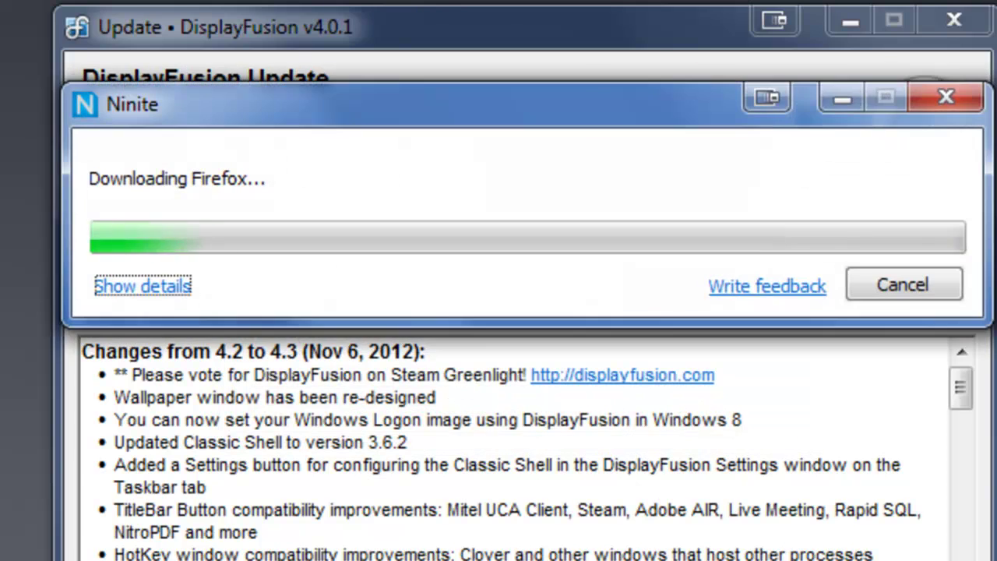
click(839, 19)
drag(536, 103, 474, 31)
click(103, 220)
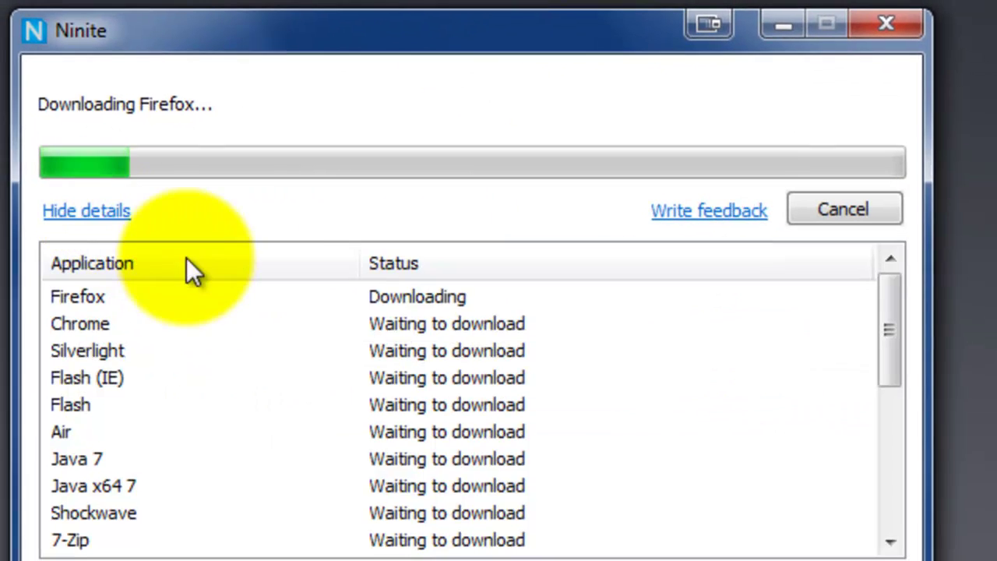
drag(403, 394, 391, 540)
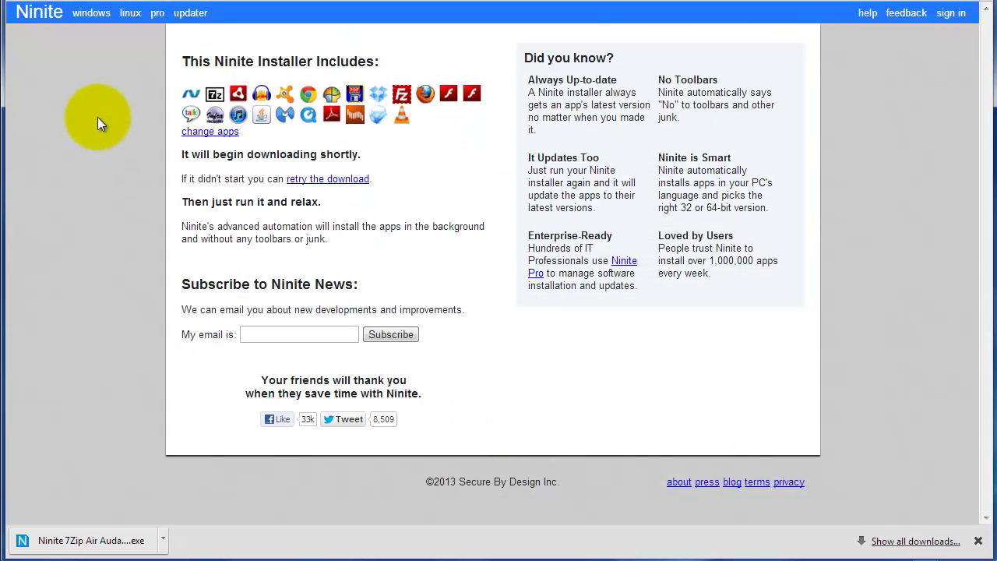
Return to the app selection page and examine the yellow notes on automated installs, toolbars, updates and signup.
key(alt+Left)
scroll(810, 294, up, 15)
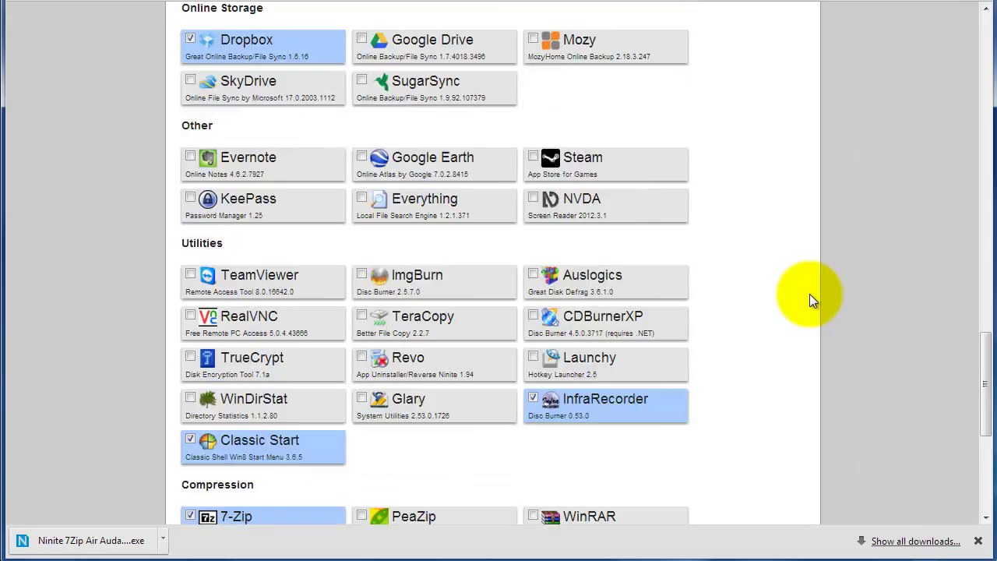
scroll(813, 295, up, 8)
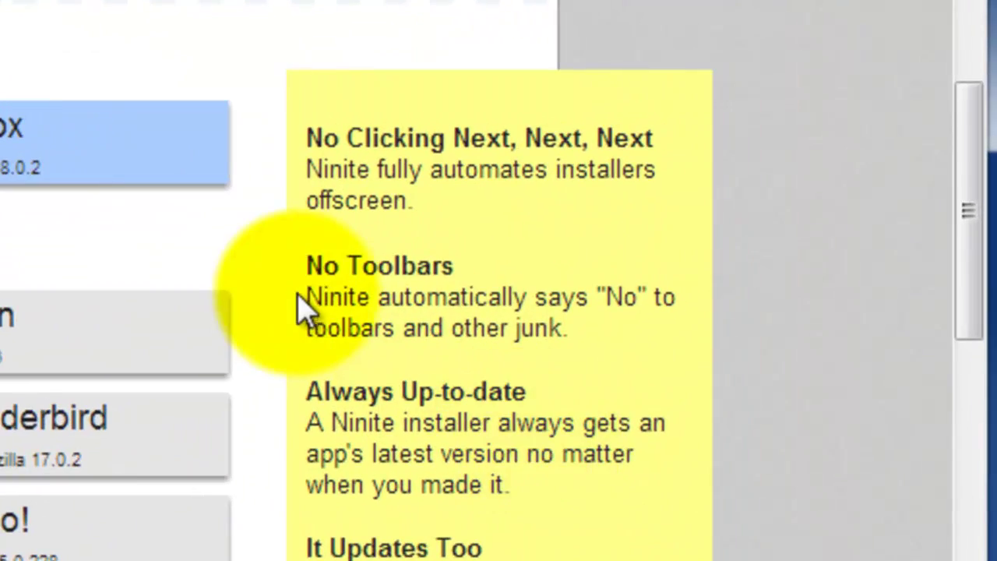
drag(303, 132, 653, 355)
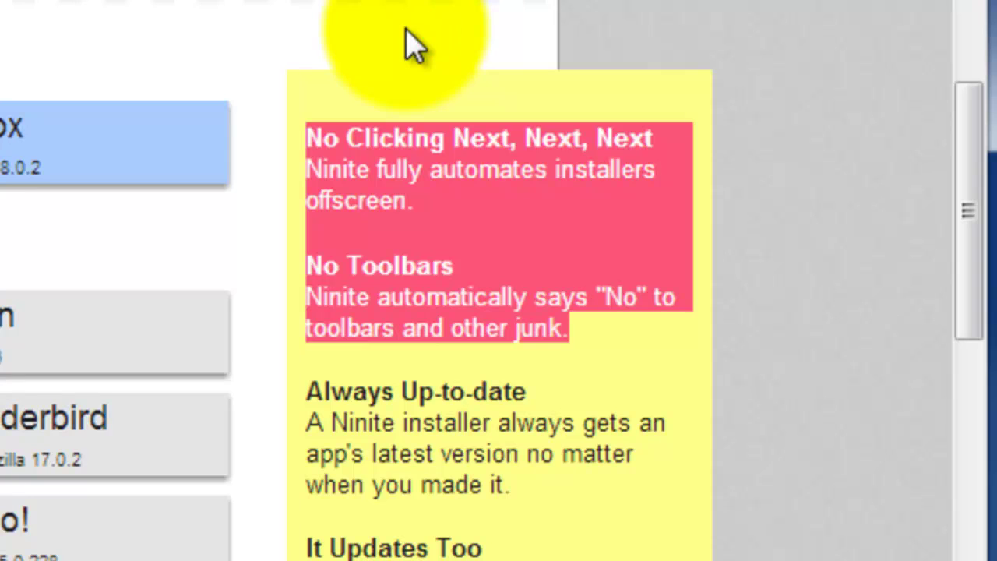
click(379, 95)
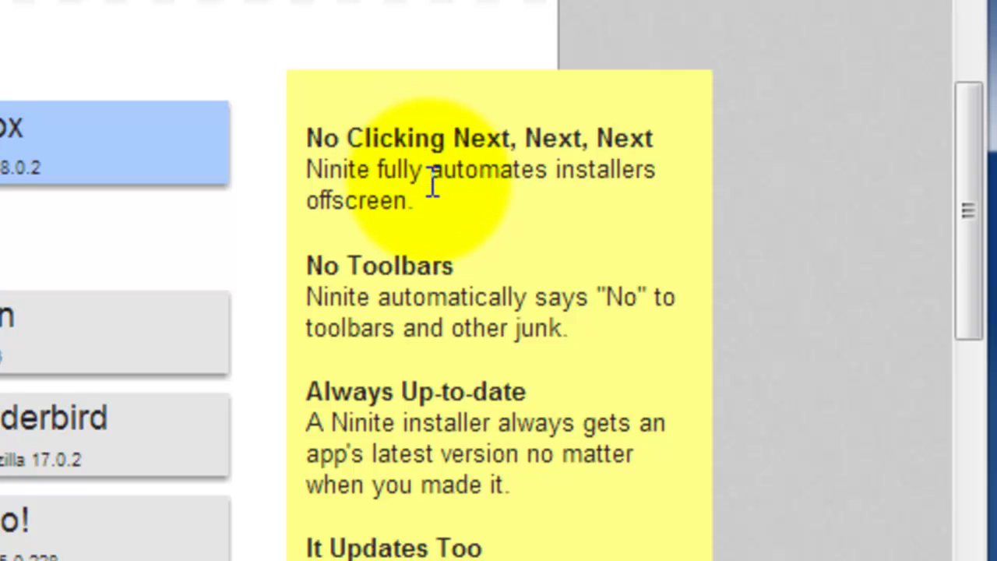
scroll(433, 171, down, 5)
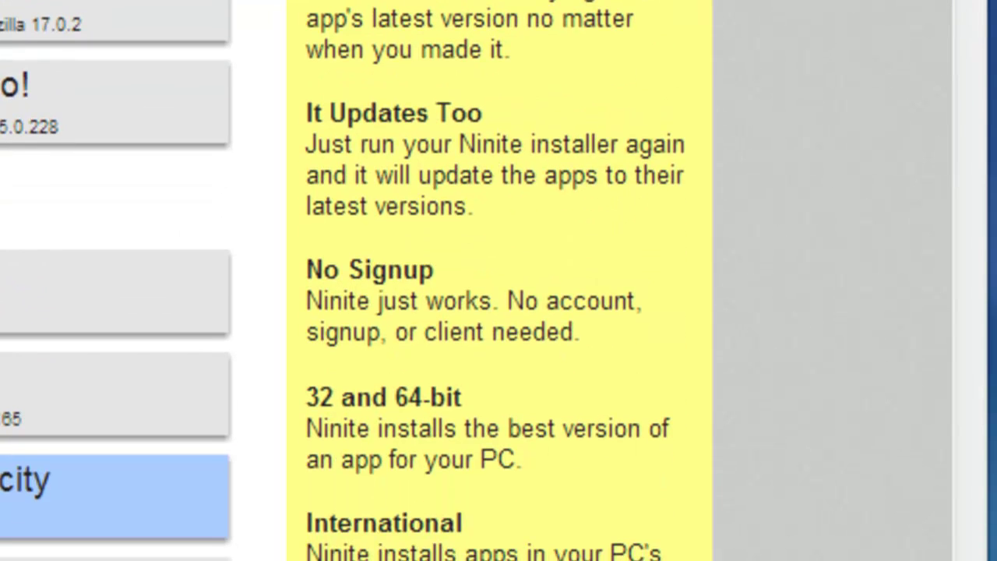
drag(320, 270, 579, 345)
click(370, 223)
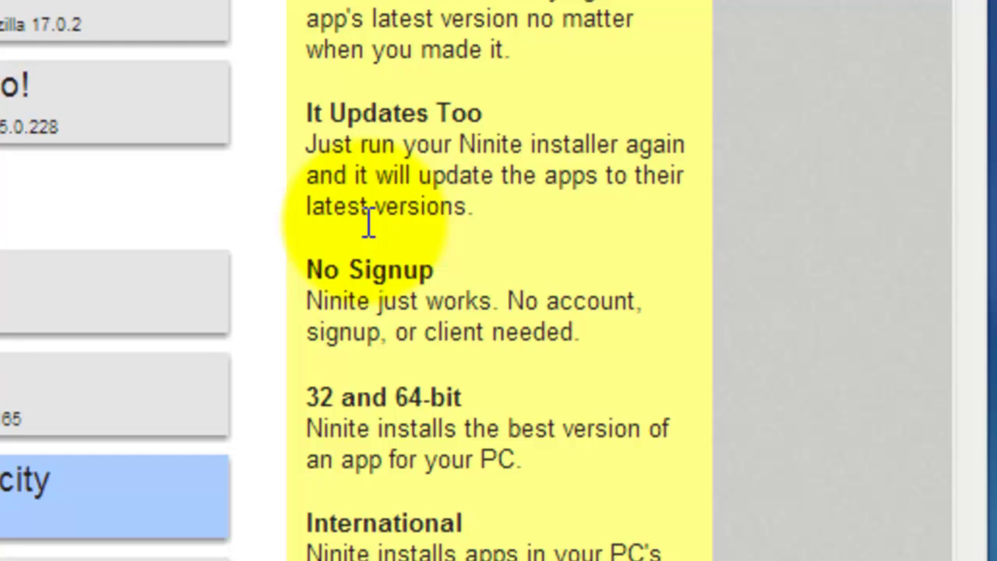